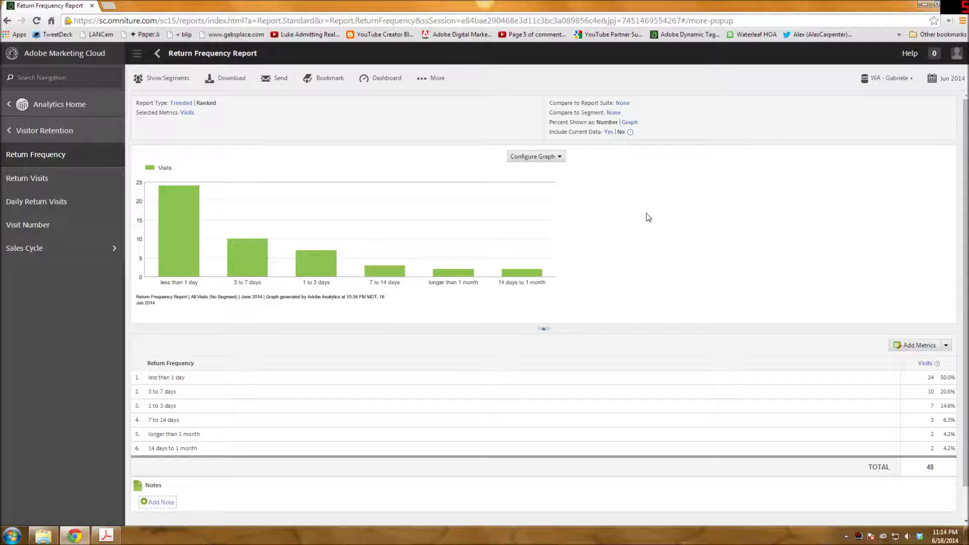
Step: Start a data extract of the report from its More actions menu
{"action": "left_click", "coordinate": [439, 82]}
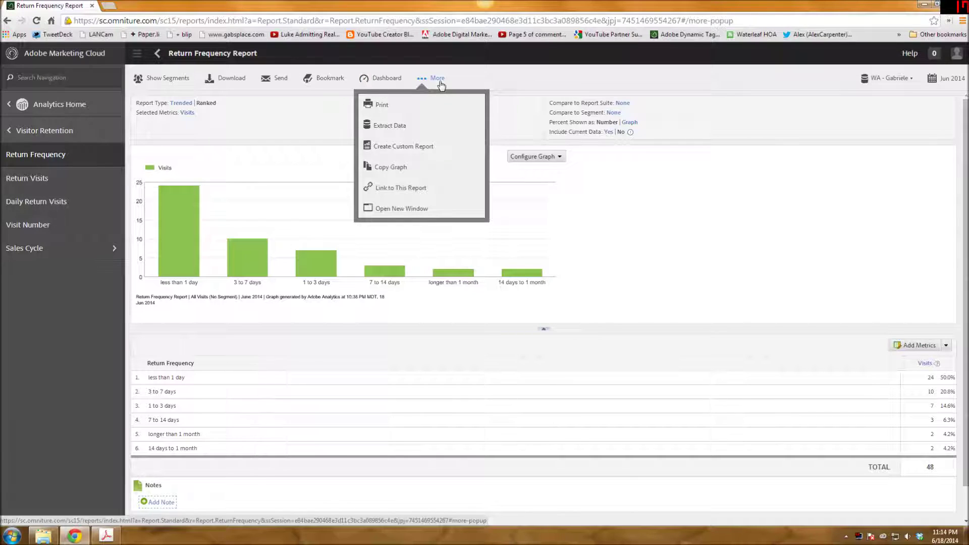
{"action": "left_click", "coordinate": [433, 88]}
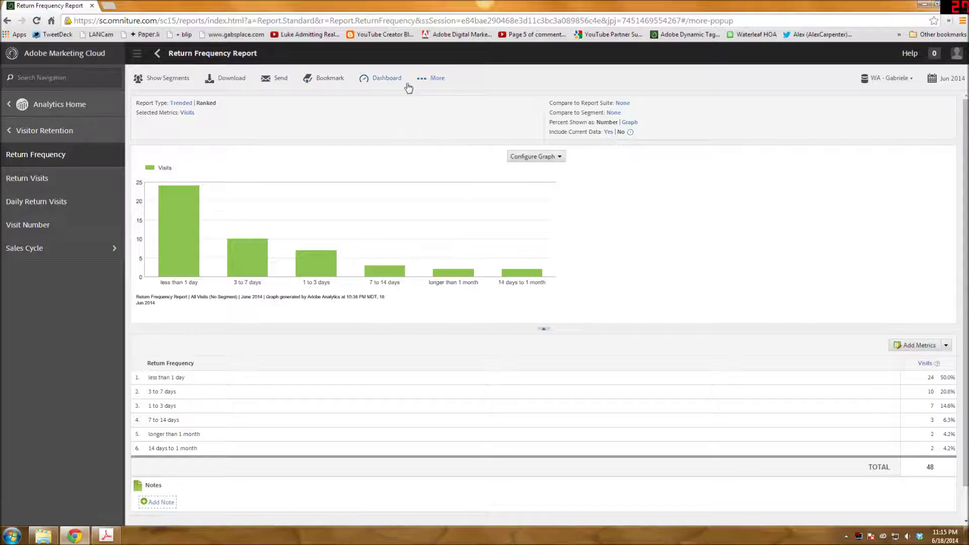
{"action": "left_click", "coordinate": [436, 80]}
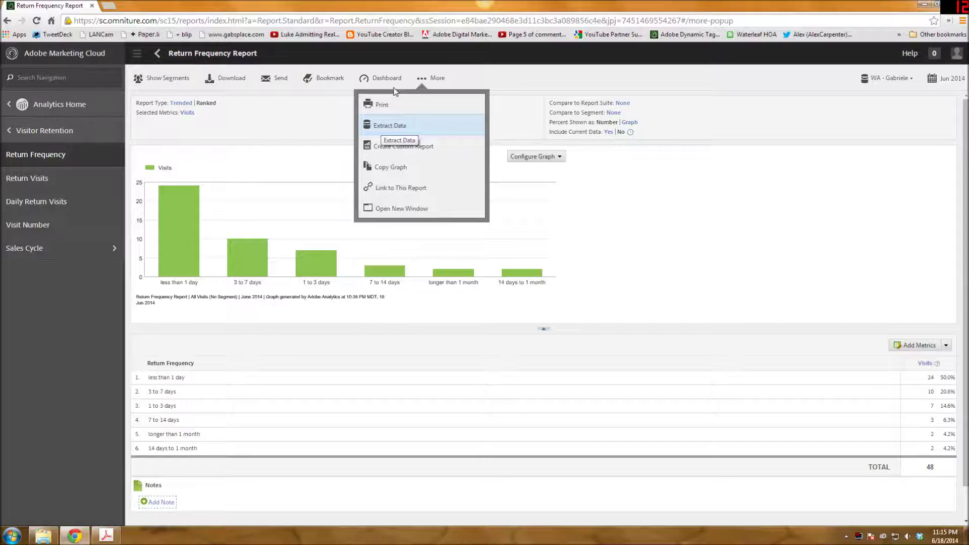
{"action": "left_click", "coordinate": [395, 131]}
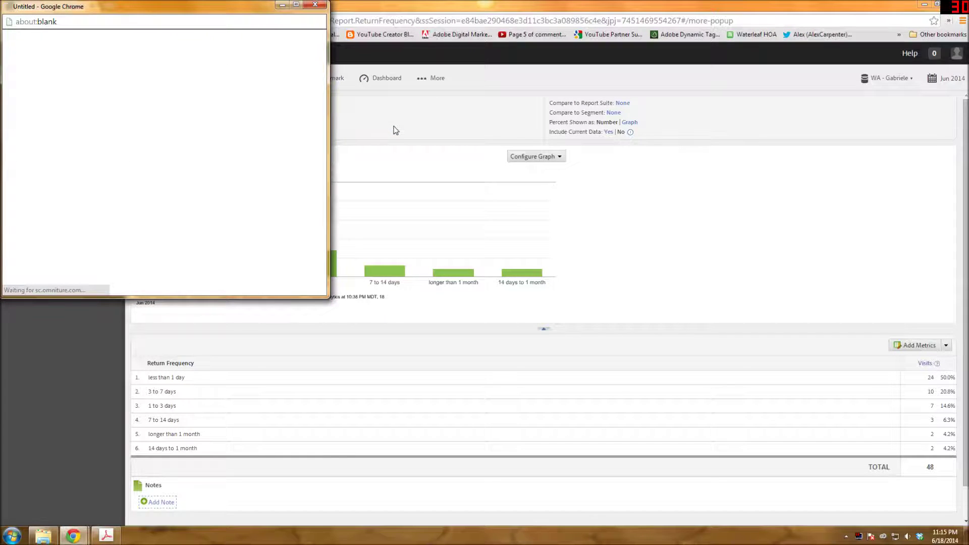
Step: Keep Return Frequencies as the extracted report and All Visits (No Segment) as the segment
{"action": "left_click_drag", "start_coordinate": [231, 14], "coordinate": [572, 72]}
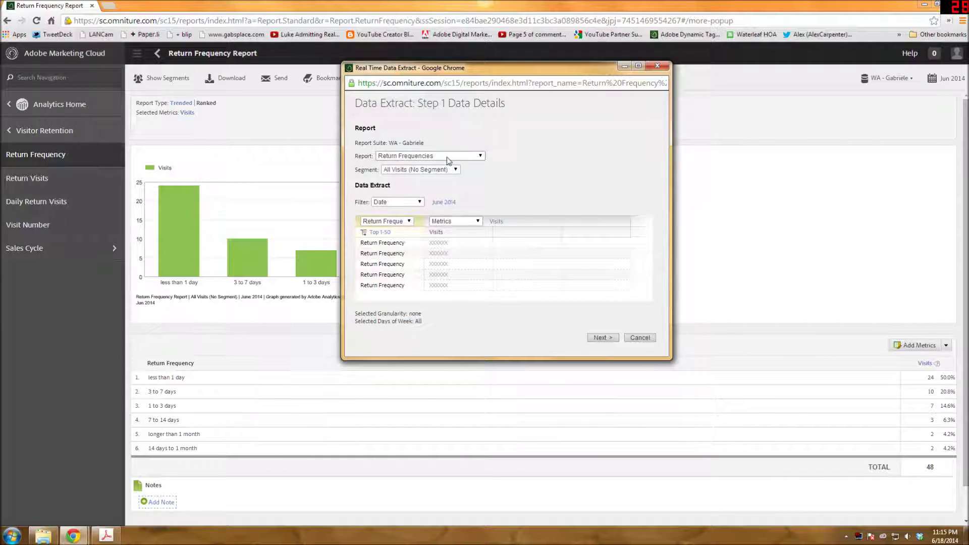
{"action": "left_click", "coordinate": [463, 157]}
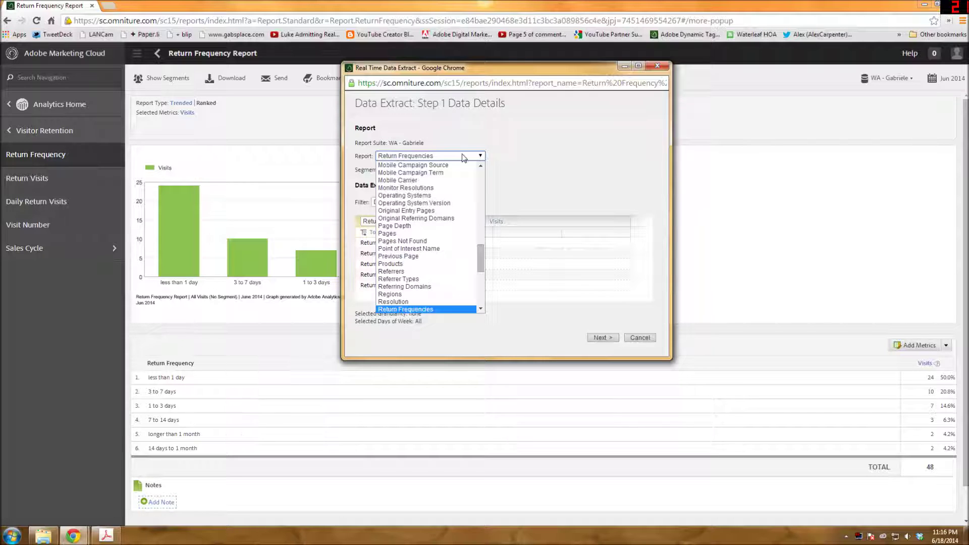
{"action": "left_click", "coordinate": [463, 157]}
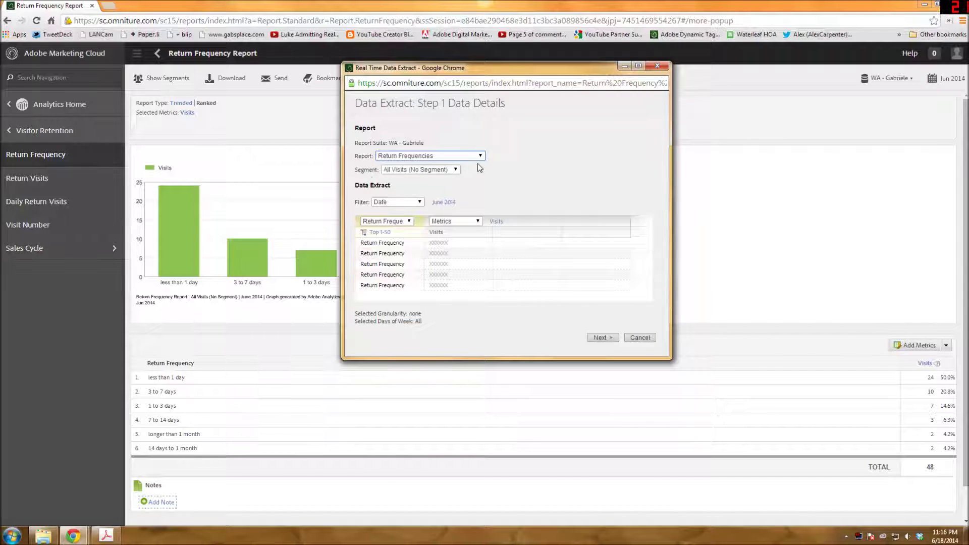
{"action": "left_click", "coordinate": [455, 171]}
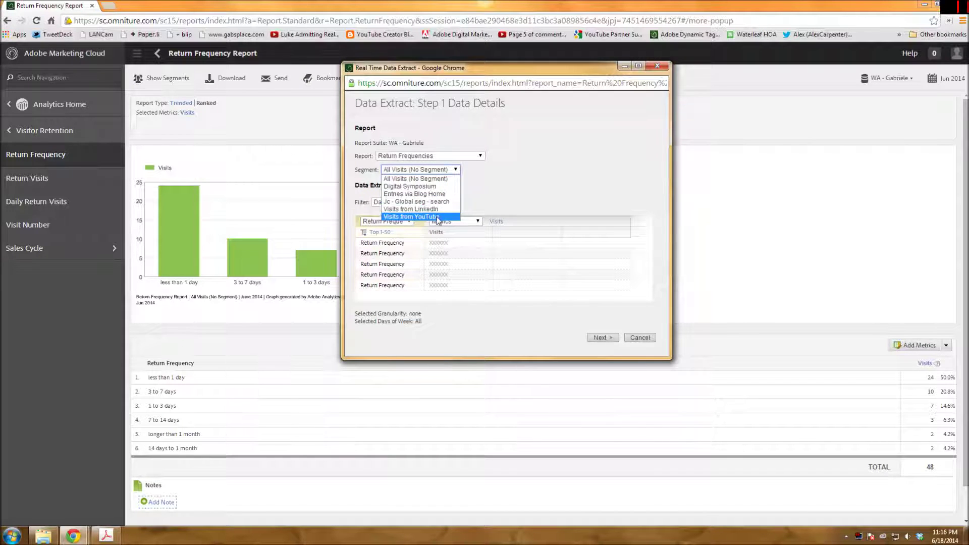
{"action": "left_click", "coordinate": [545, 187]}
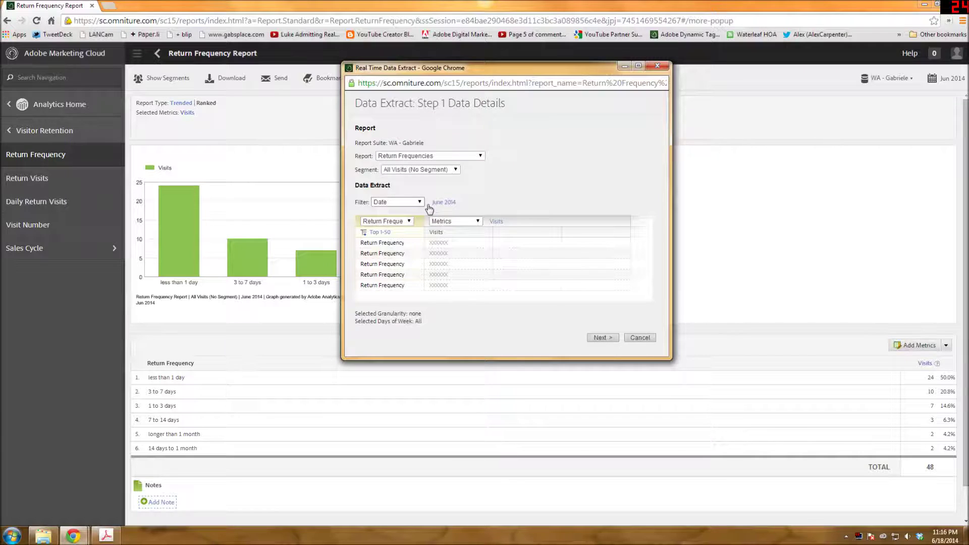
Step: Break the extract columns out by Date, 01/01/2014–03/31/2014, shown by Month
{"action": "left_click", "coordinate": [478, 222]}
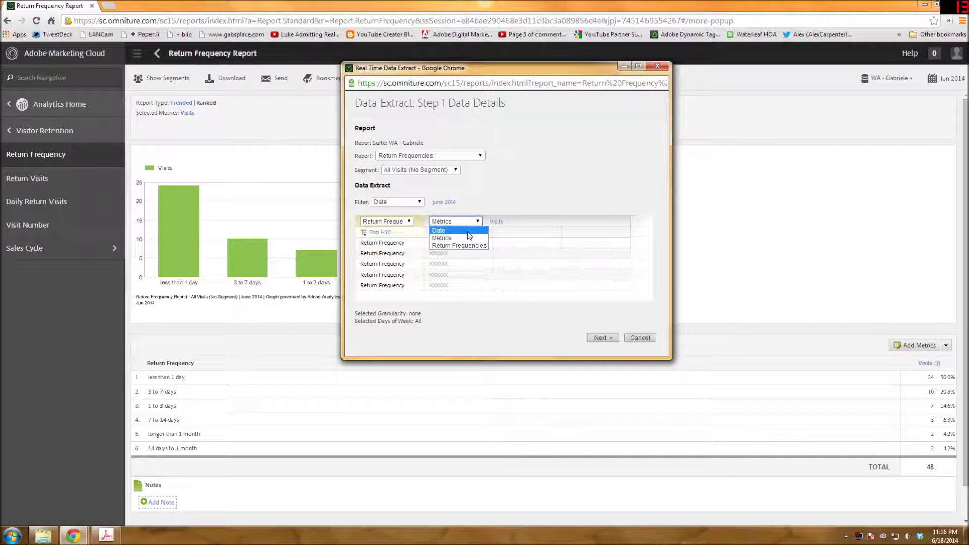
{"action": "left_click", "coordinate": [467, 231]}
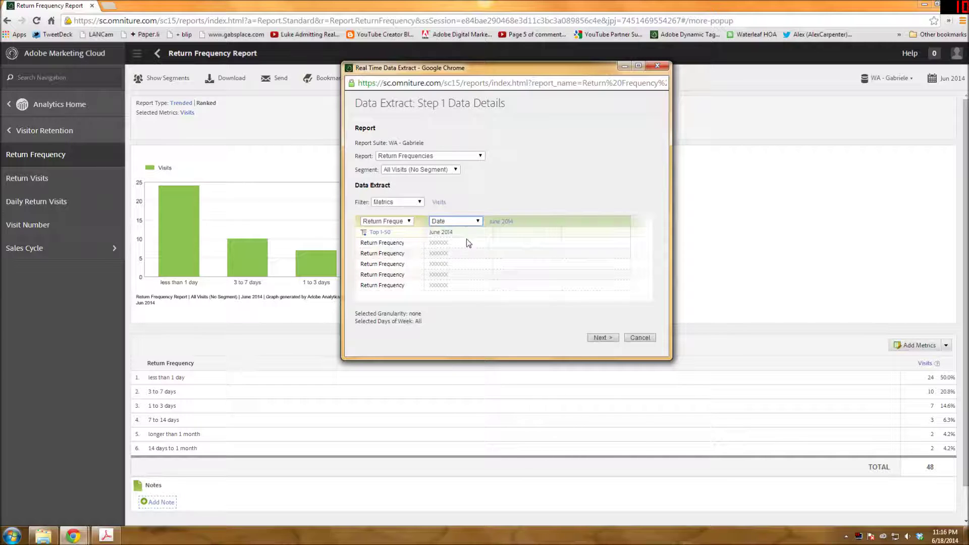
{"action": "left_click", "coordinate": [500, 225]}
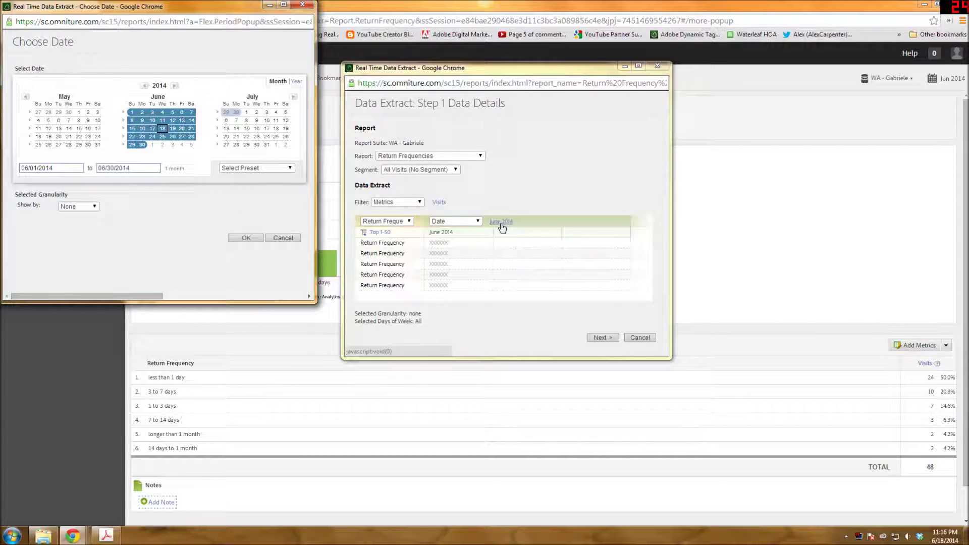
{"action": "left_click", "coordinate": [26, 99]}
{"action": "left_click", "coordinate": [27, 99]}
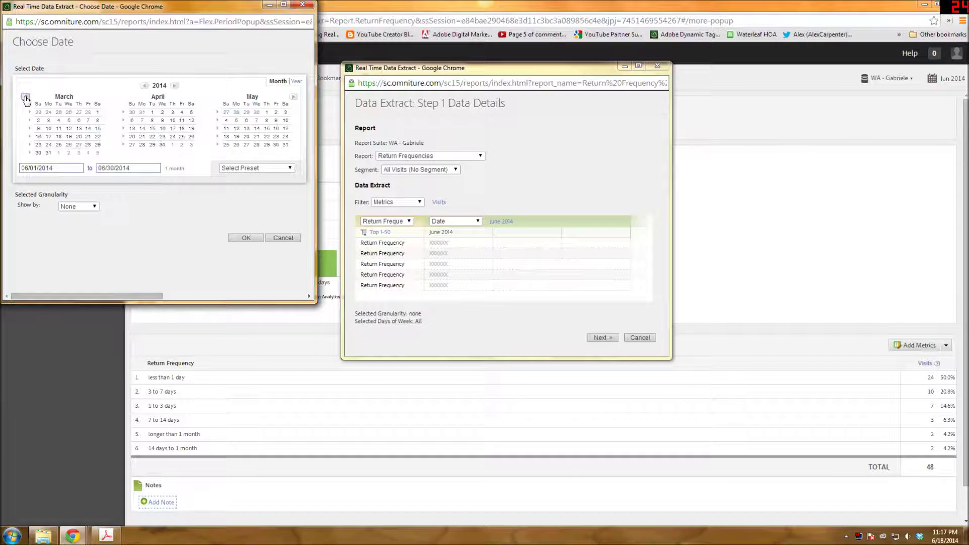
{"action": "left_click", "coordinate": [27, 99]}
{"action": "left_click", "coordinate": [26, 99]}
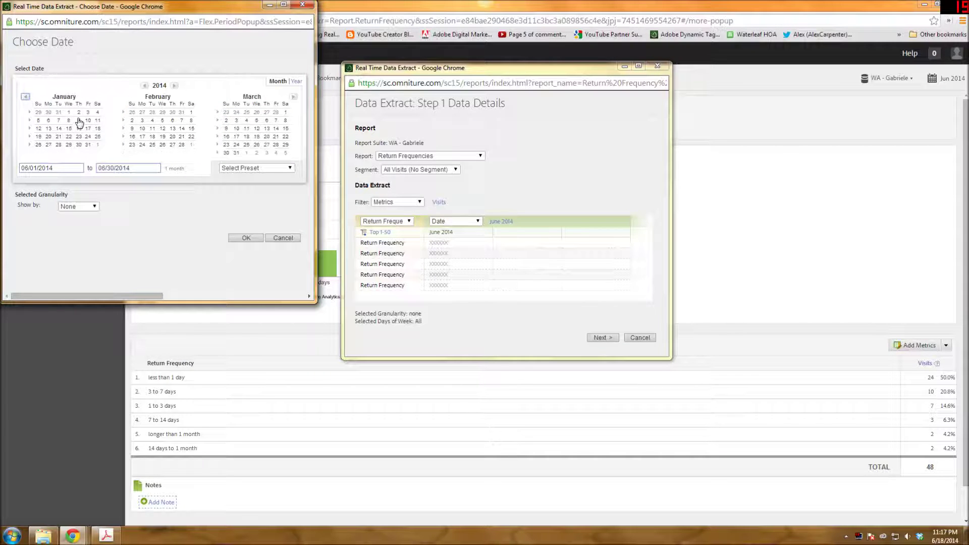
{"action": "left_click_drag", "start_coordinate": [68, 113], "coordinate": [236, 152]}
{"action": "left_click", "coordinate": [79, 206]}
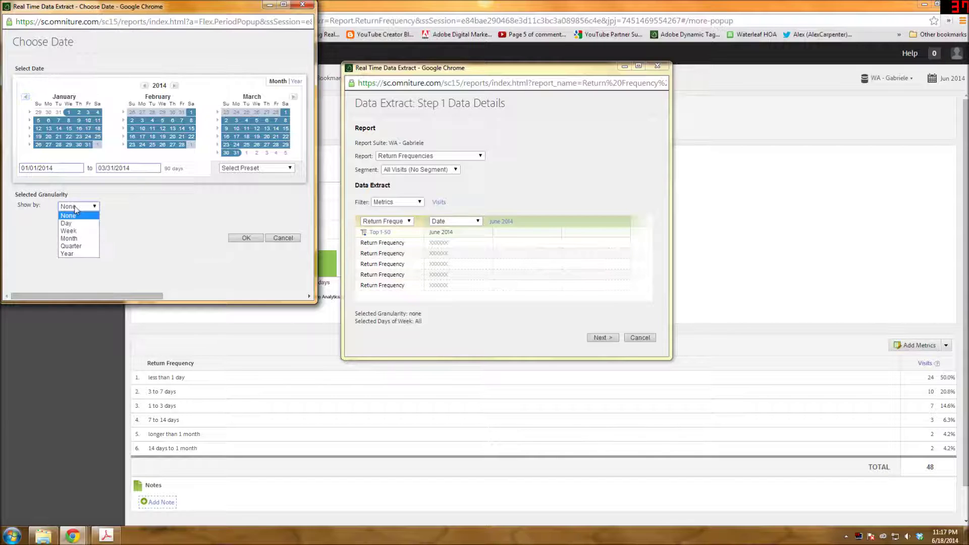
{"action": "left_click", "coordinate": [76, 241]}
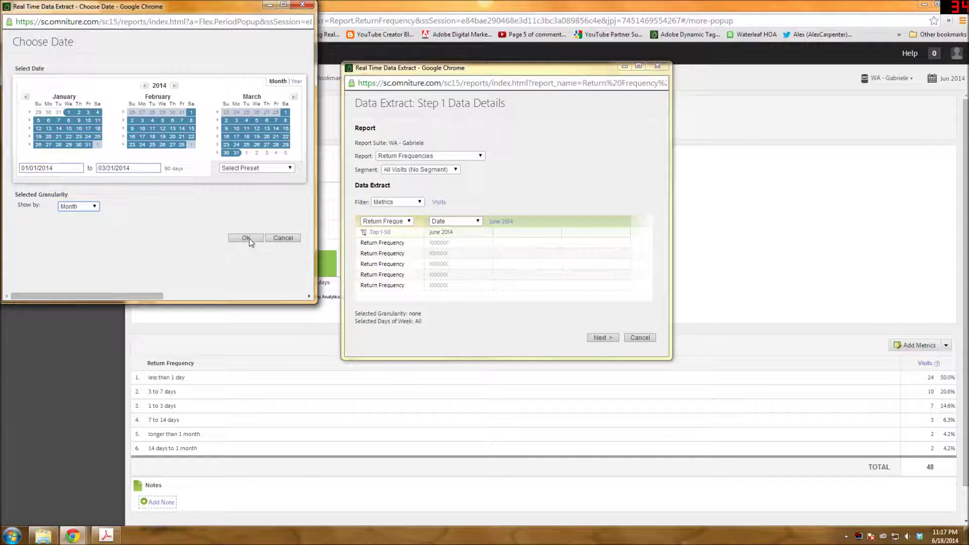
{"action": "left_click", "coordinate": [247, 238]}
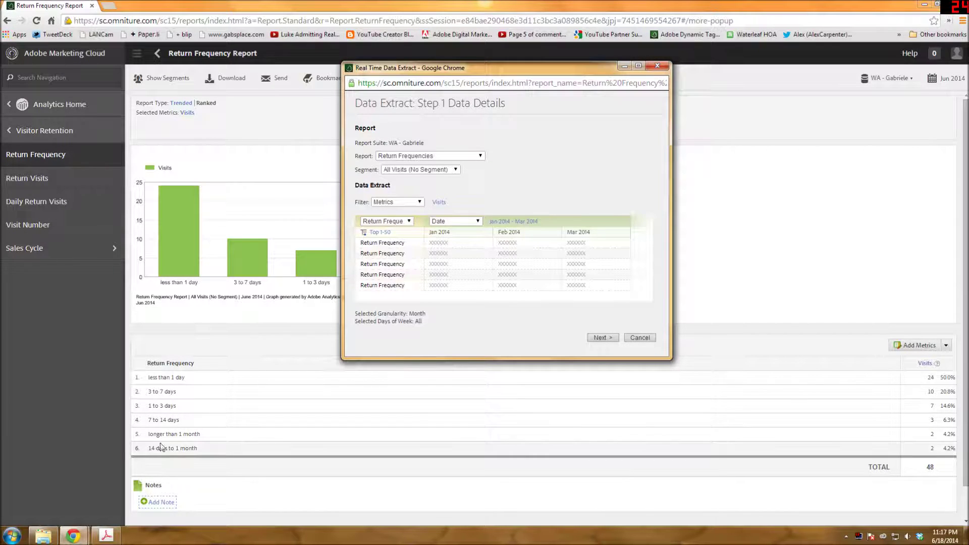
Step: Limit rows to the top 50 return frequencies with no search filter
{"action": "left_click", "coordinate": [381, 234]}
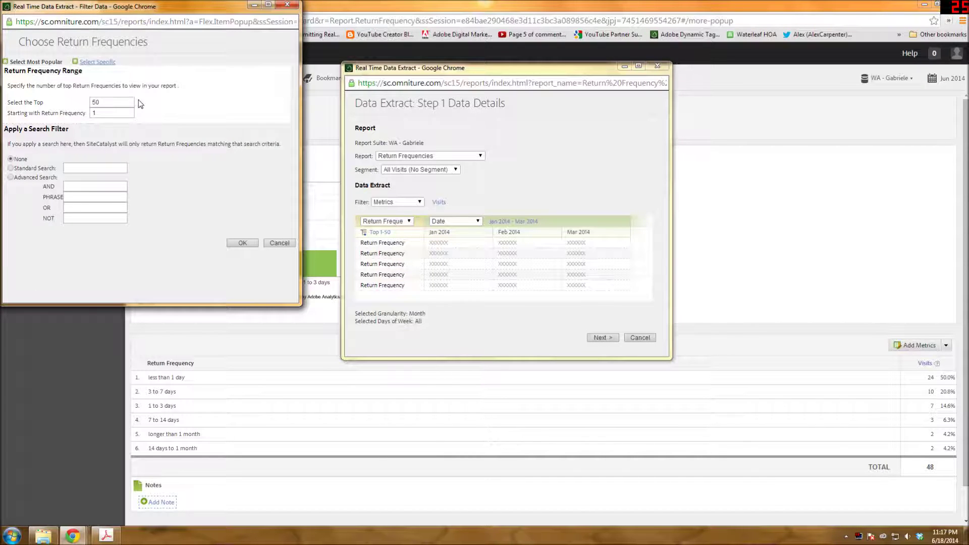
{"action": "left_click", "coordinate": [287, 4]}
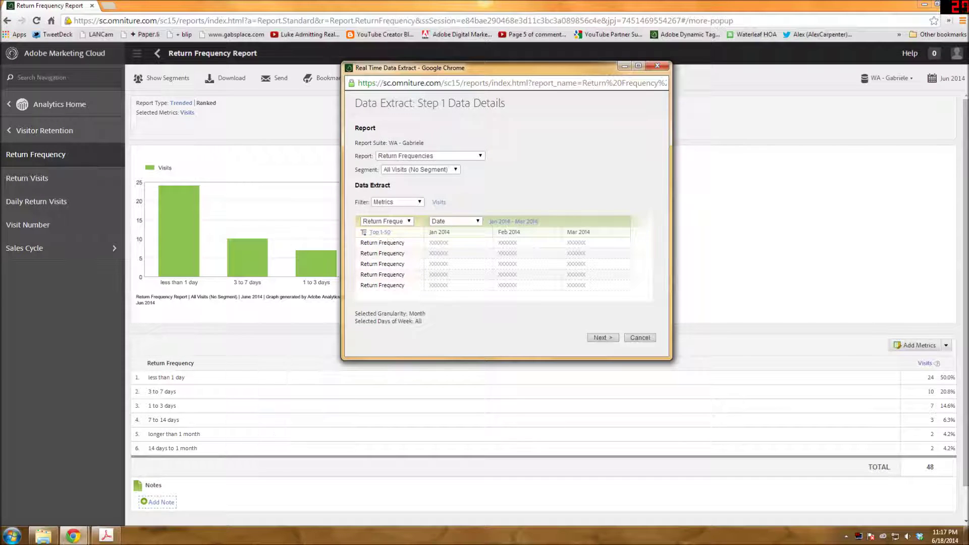
{"action": "left_click", "coordinate": [437, 202]}
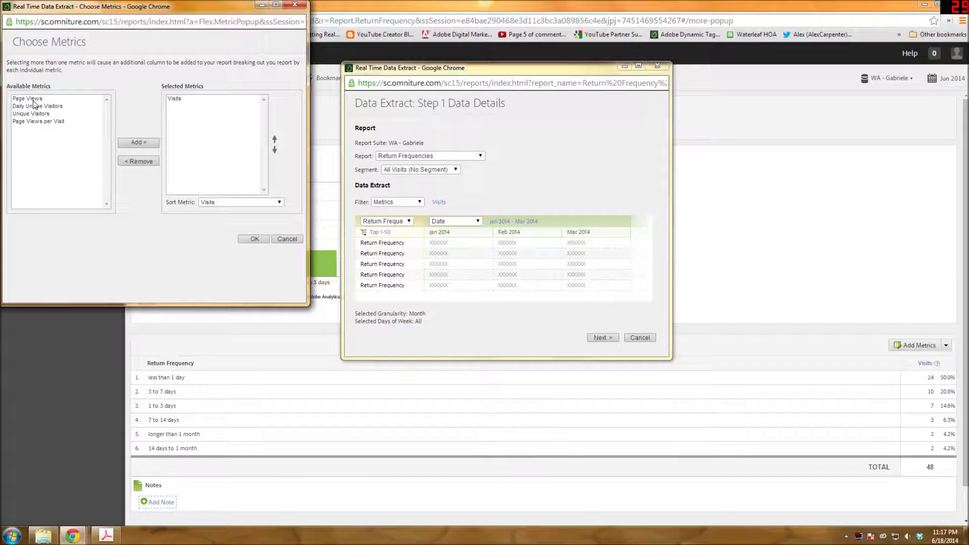
Step: Add Unique Visitors as a second metric beside Visits and continue to Step 2
{"action": "left_click", "coordinate": [32, 114]}
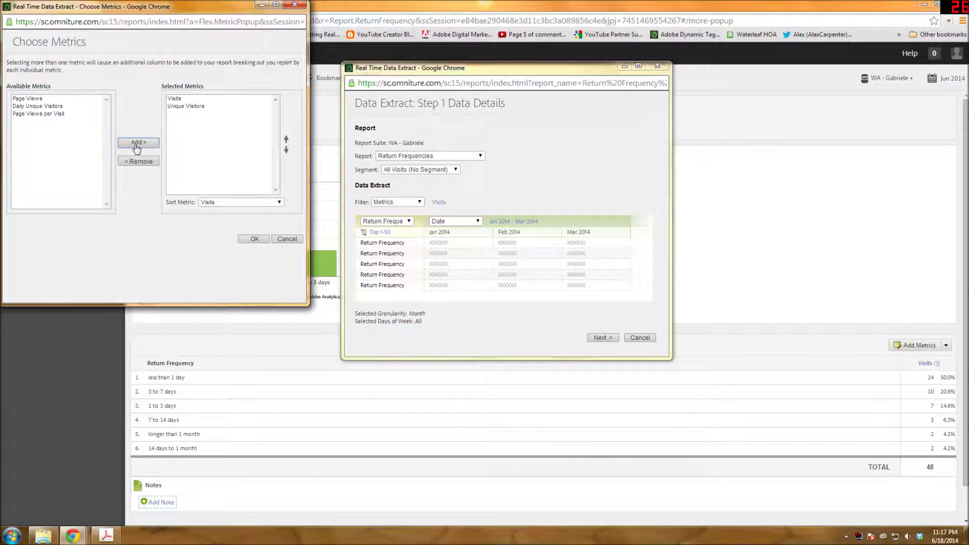
{"action": "left_click", "coordinate": [254, 239]}
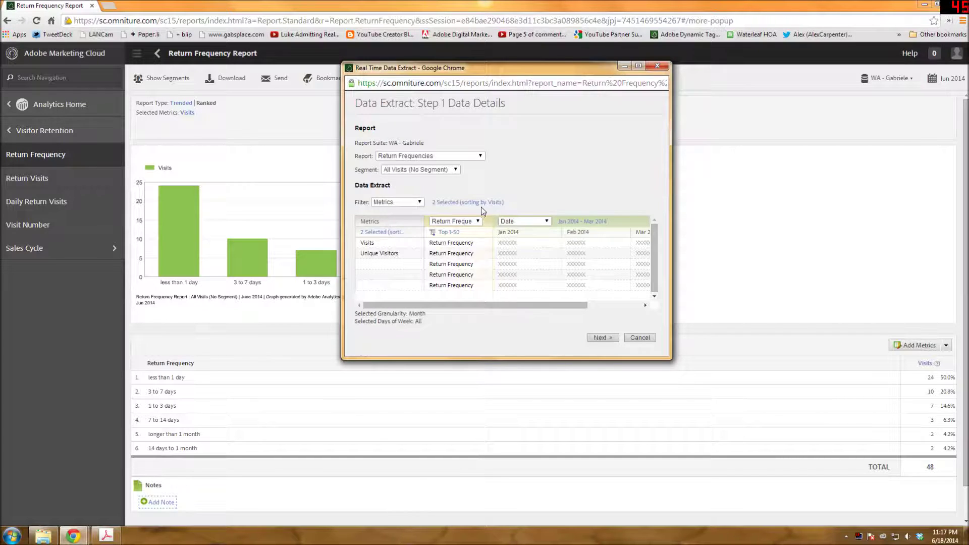
{"action": "left_click", "coordinate": [607, 338]}
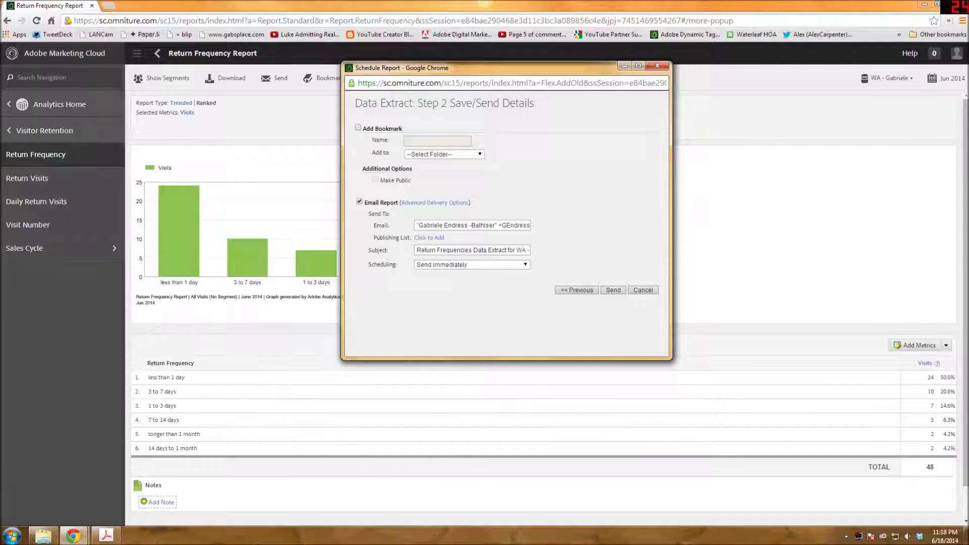
Step: Leave the extract without a bookmark, choosing no bookmark folder
{"action": "left_click", "coordinate": [358, 128]}
{"action": "left_click", "coordinate": [444, 155]}
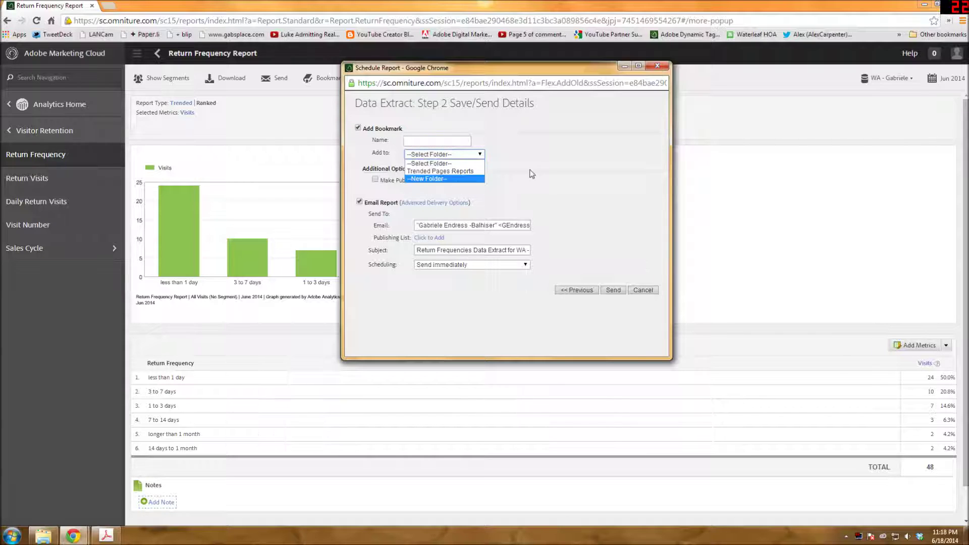
{"action": "left_click", "coordinate": [451, 154]}
{"action": "left_click", "coordinate": [358, 128]}
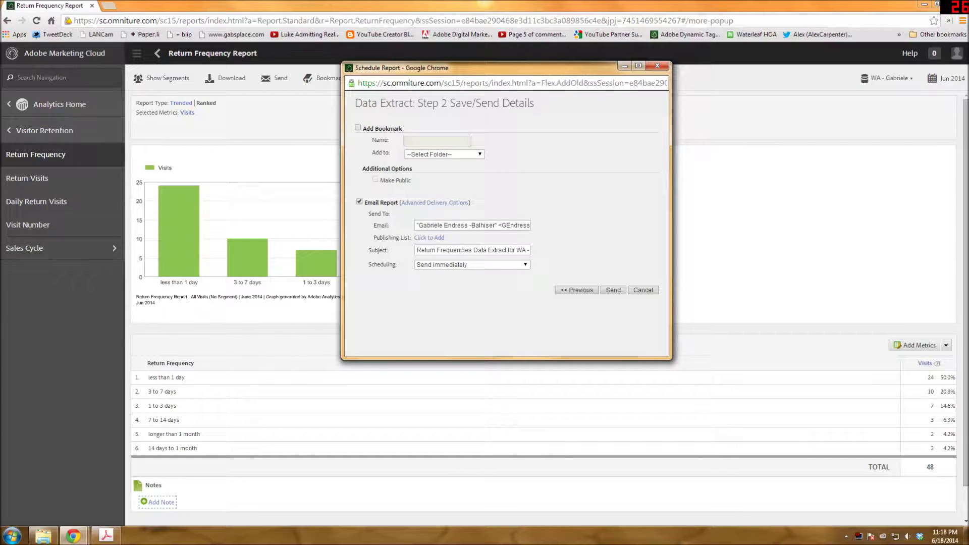
Step: Keep scheduling on Send immediately and email the data extract
{"action": "left_click", "coordinate": [435, 266]}
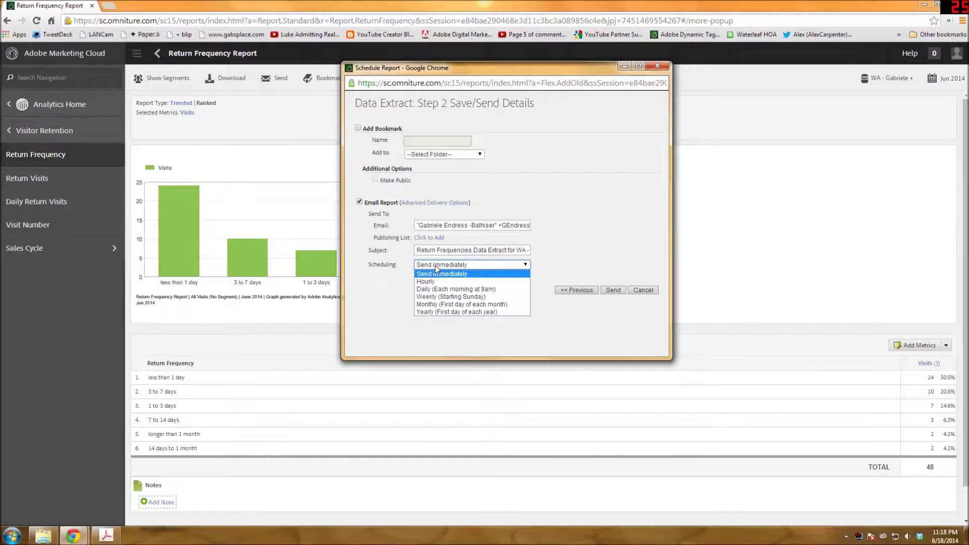
{"action": "left_click", "coordinate": [437, 270]}
{"action": "left_click", "coordinate": [437, 266]}
{"action": "left_click", "coordinate": [456, 332]}
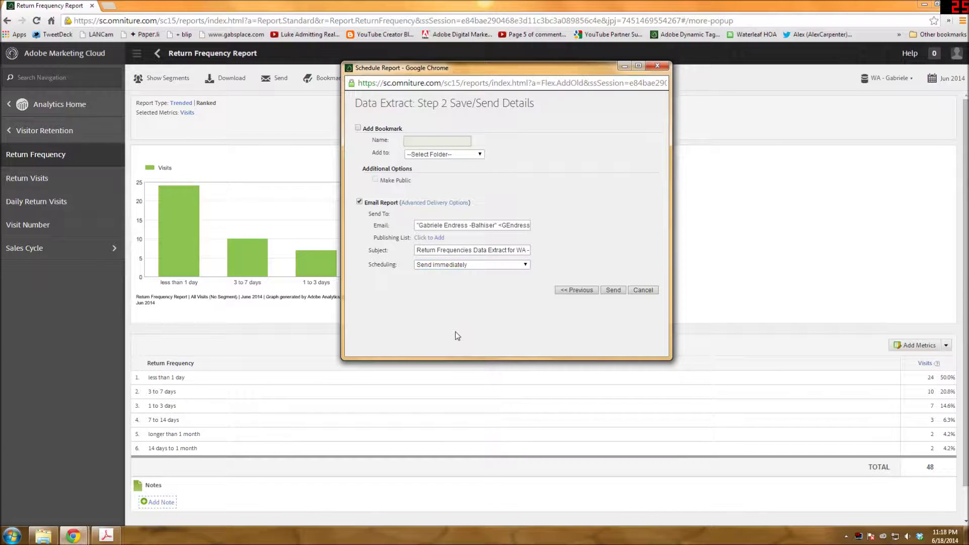
{"action": "left_click", "coordinate": [621, 291]}
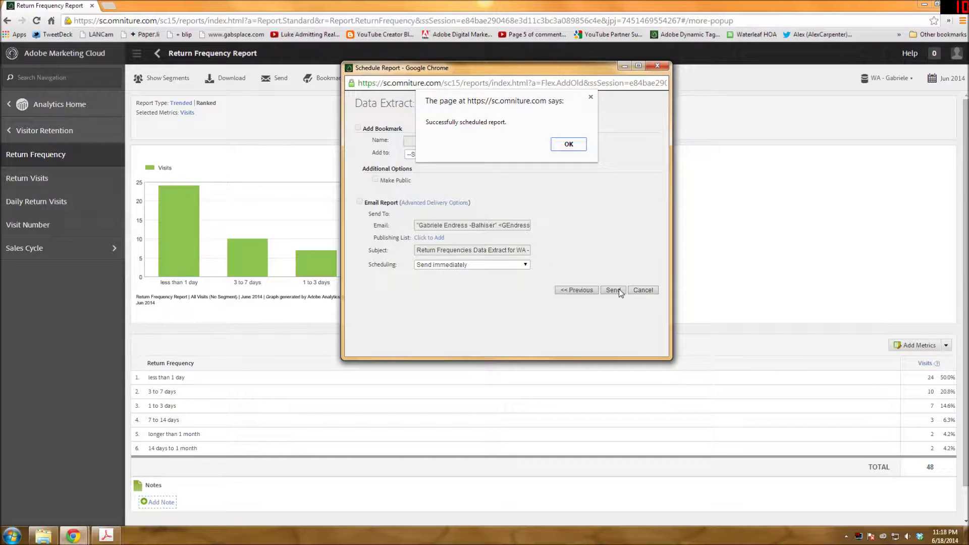
Step: Dismiss the 'Successfully scheduled report' alert and bring up the extract PDF in Acrobat
{"action": "left_click", "coordinate": [560, 145]}
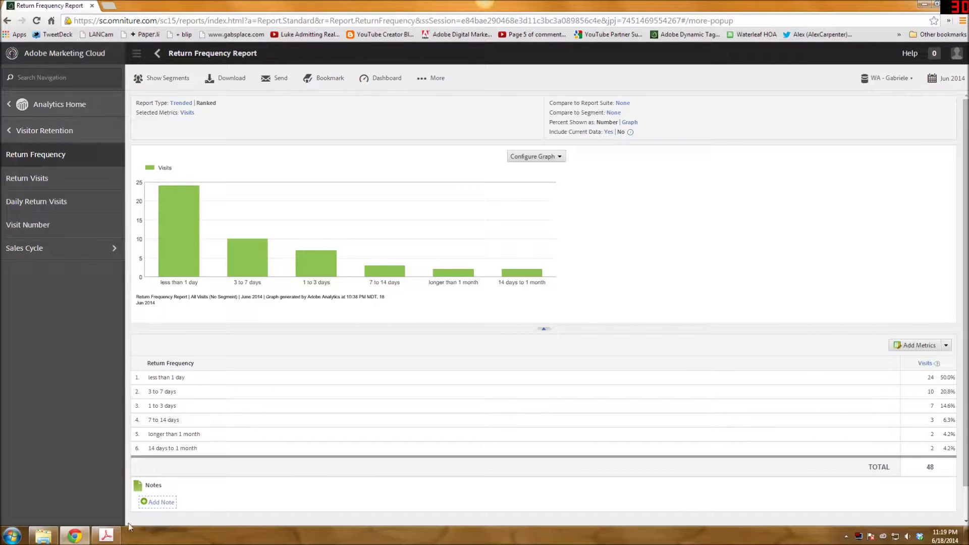
{"action": "mouse_move", "coordinate": [107, 539]}
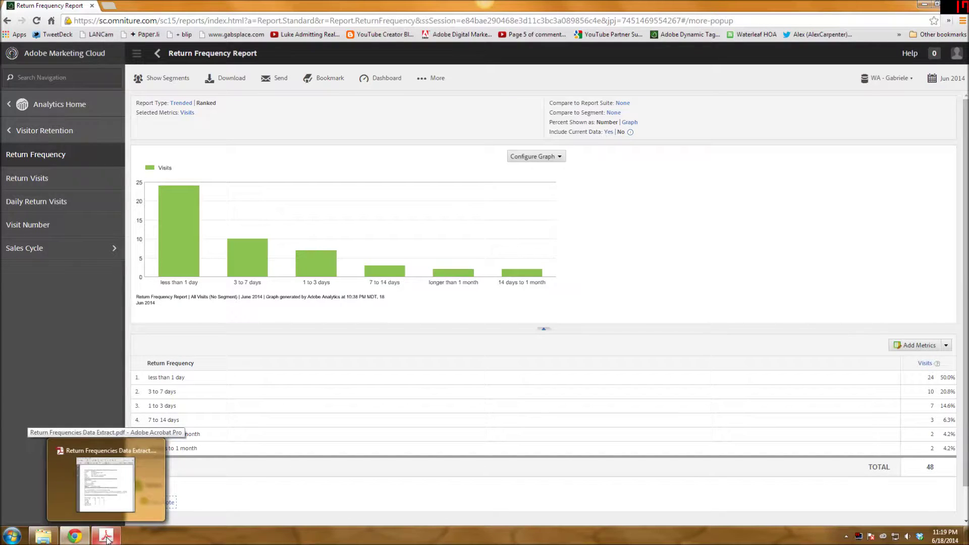
{"action": "left_click", "coordinate": [106, 538]}
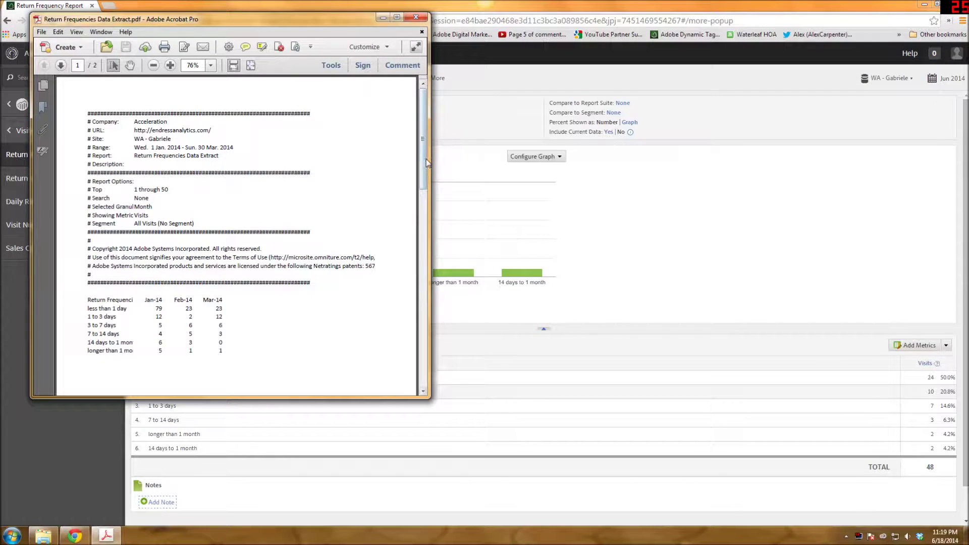
Step: Review the Jan-14, Feb-14 and Mar-14 counts in Return Frequencies Data Extract.pdf, then close it
{"action": "left_click_drag", "start_coordinate": [426, 159], "coordinate": [425, 191]}
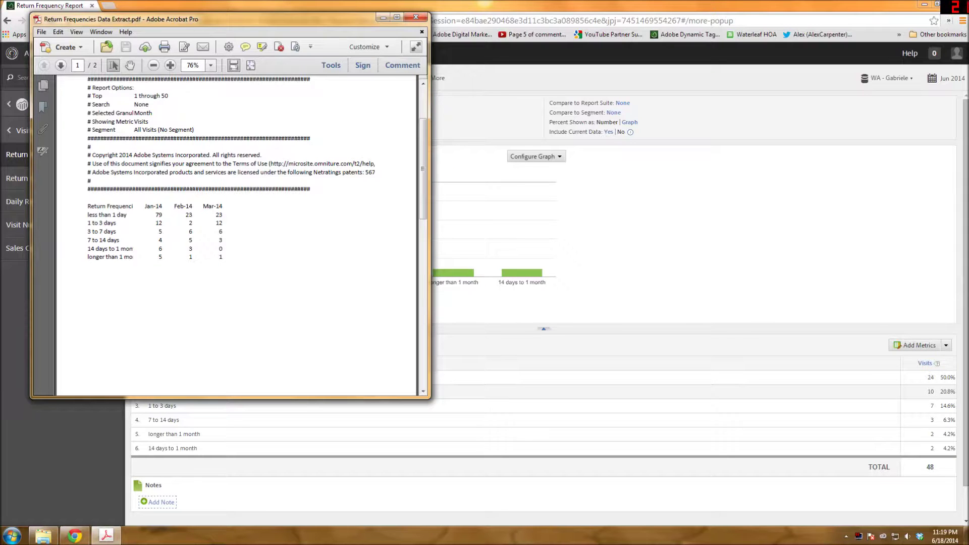
{"action": "scroll", "coordinate": [235, 325], "scroll_direction": "up", "scroll_amount": 3}
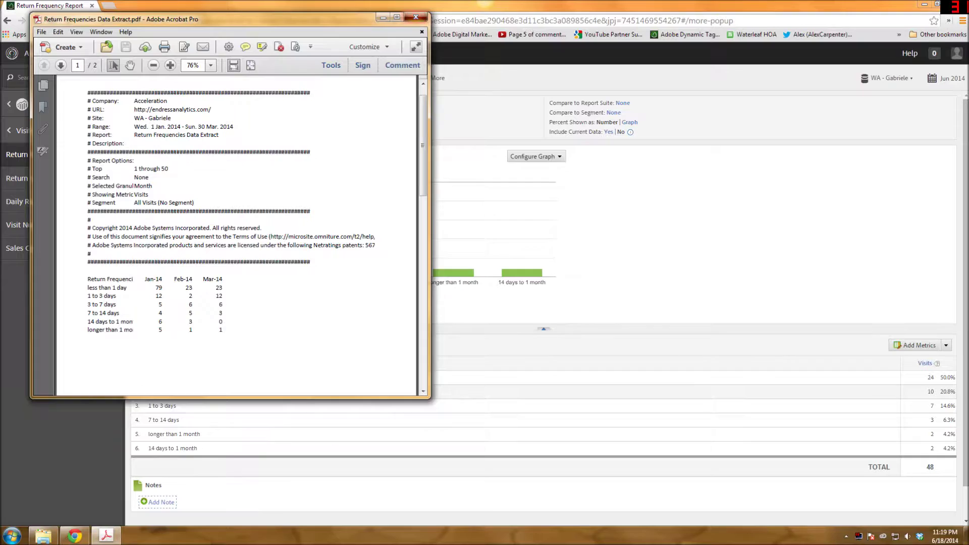
{"action": "left_click", "coordinate": [416, 17]}
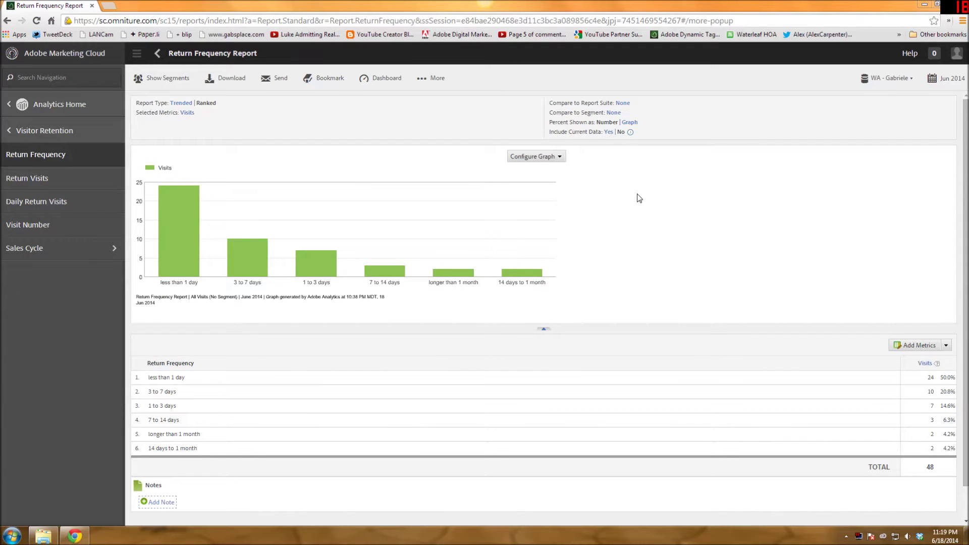